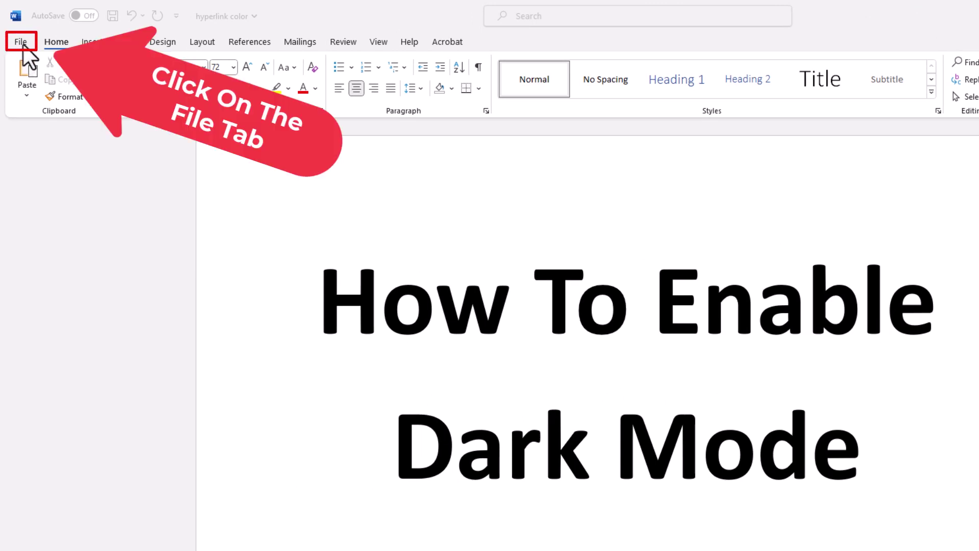
Open Word Options from the File backstage to reach the General settings
click(20, 42)
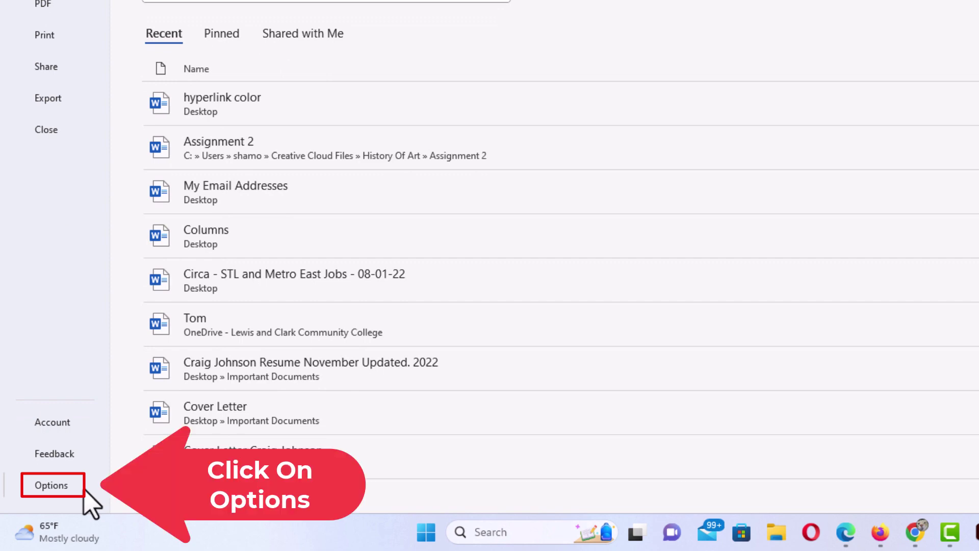
click(55, 487)
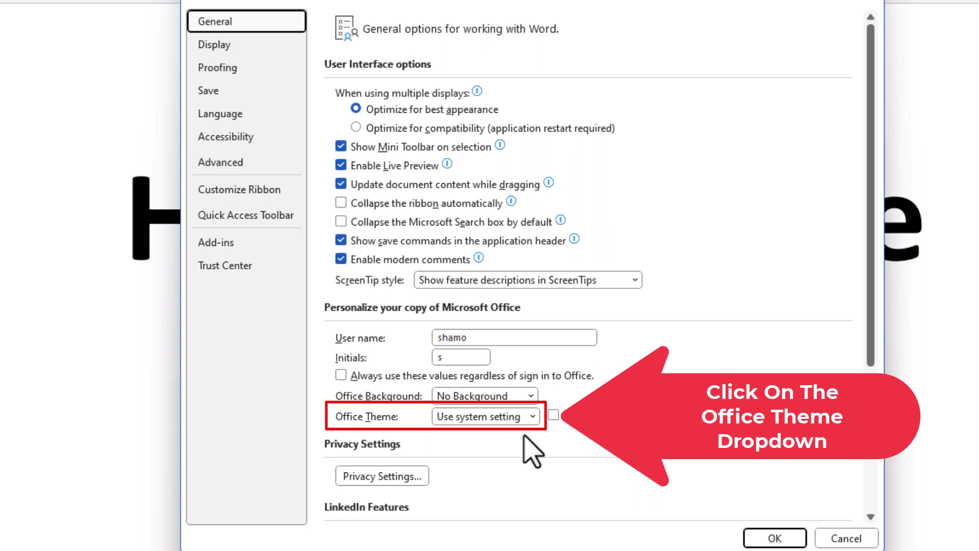
Change the Office Theme from the system setting to Black
click(533, 417)
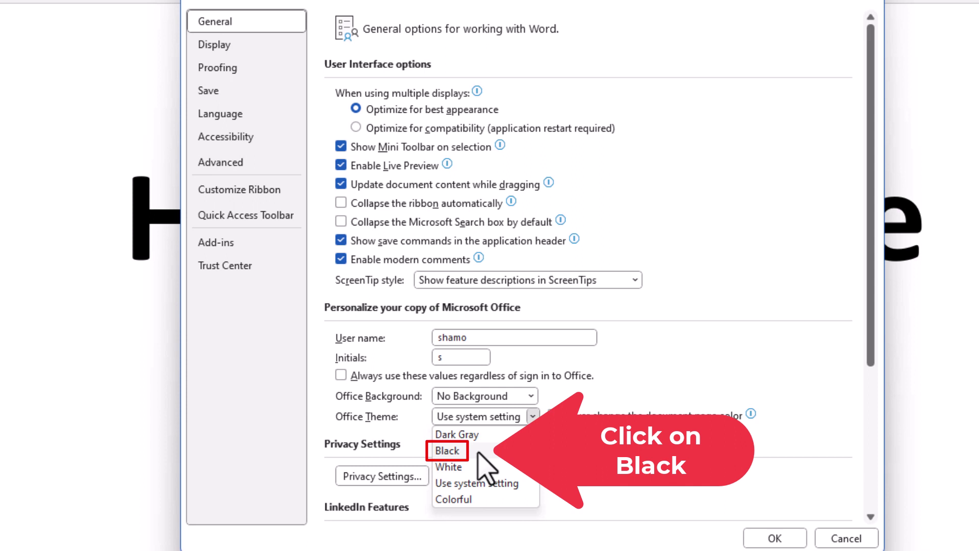
click(478, 452)
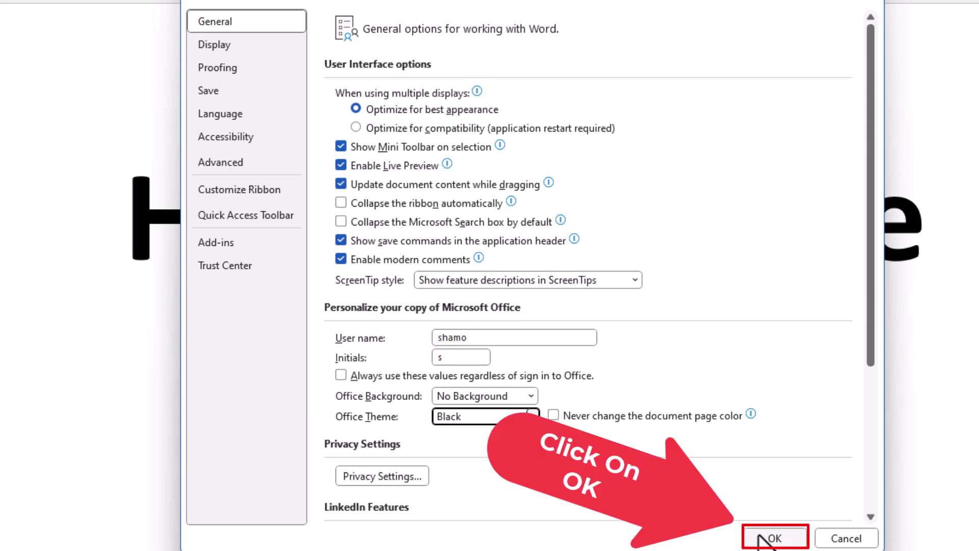
Confirm the Word Options dialog to apply the Black theme
click(765, 538)
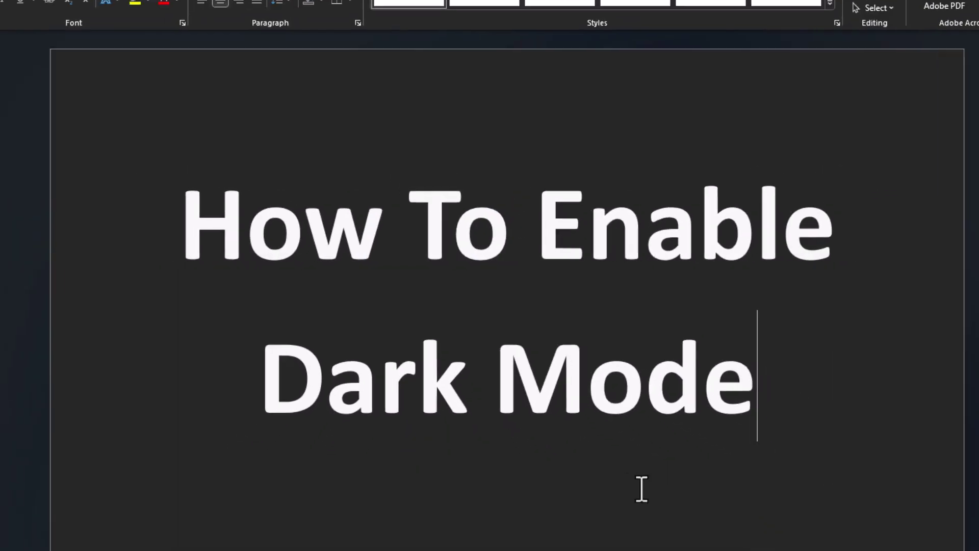